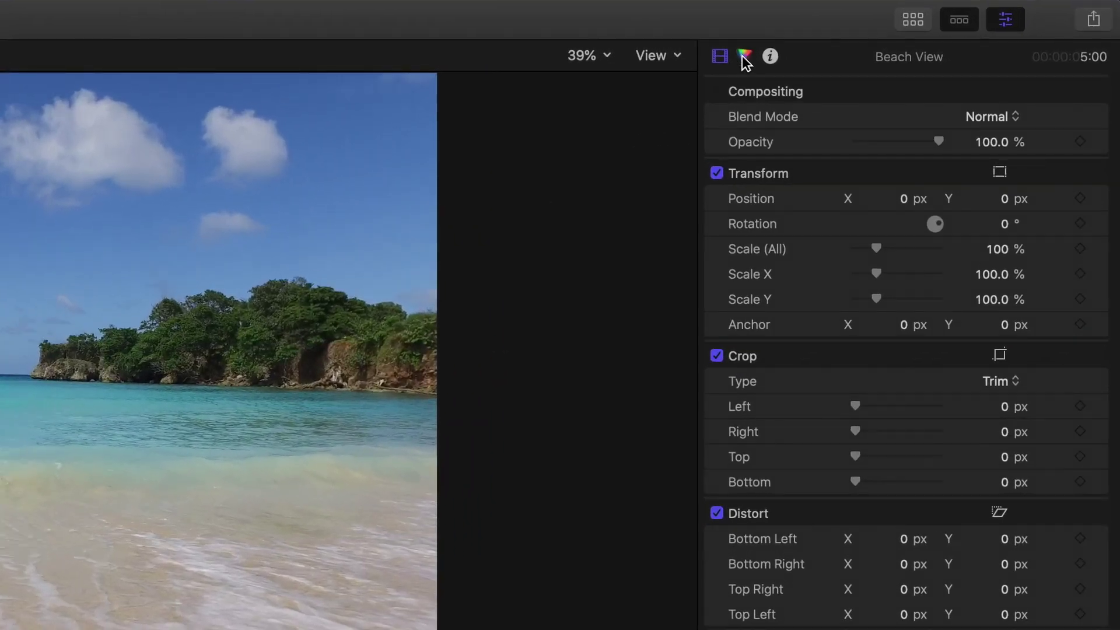
Step: Look over the Color inspector's corrections list without adding any, then return to video settings
{"action": "left_click", "coordinate": [911, 44]}
{"action": "left_click", "coordinate": [922, 64]}
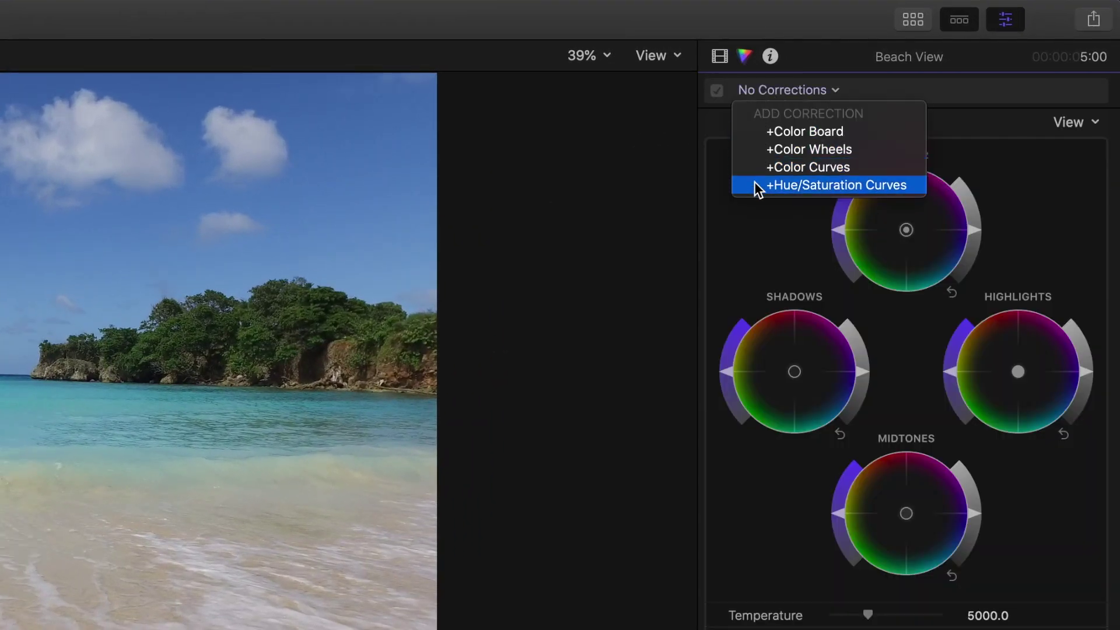
{"action": "left_click", "coordinate": [757, 92]}
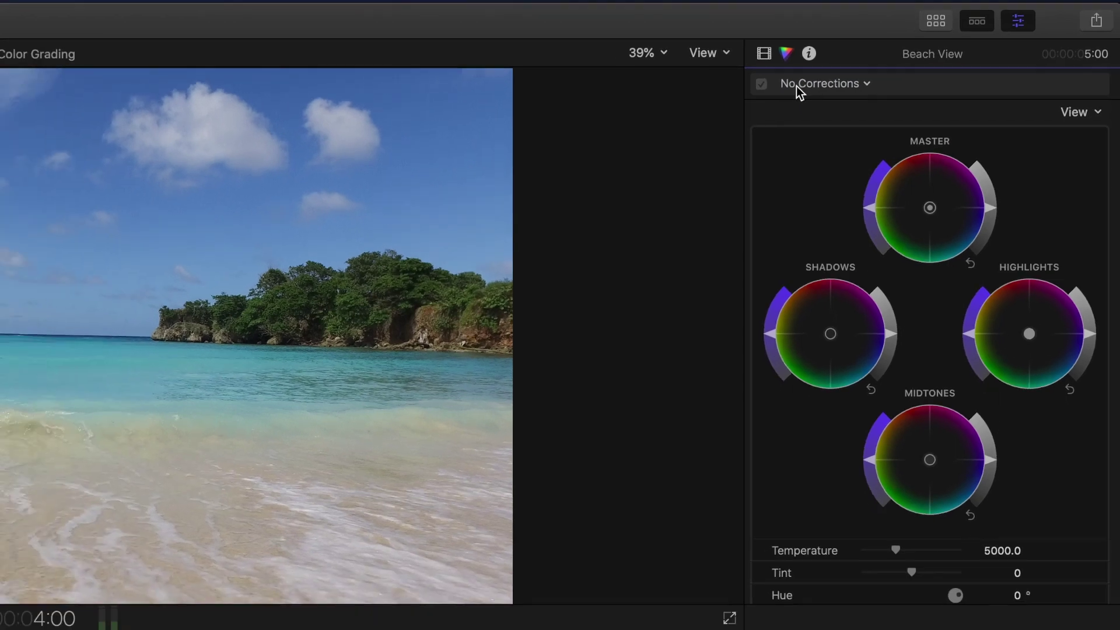
{"action": "left_click", "coordinate": [764, 53]}
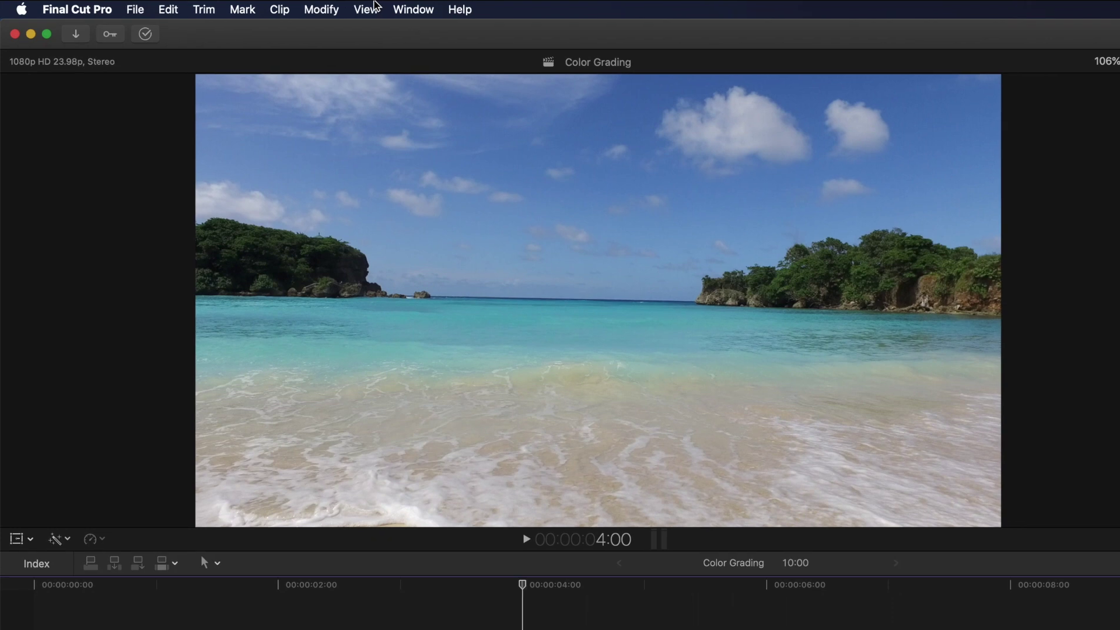
Step: Turn on Video Scopes beside the viewer from the View menu's Show in Viewer options
{"action": "left_click", "coordinate": [275, 6]}
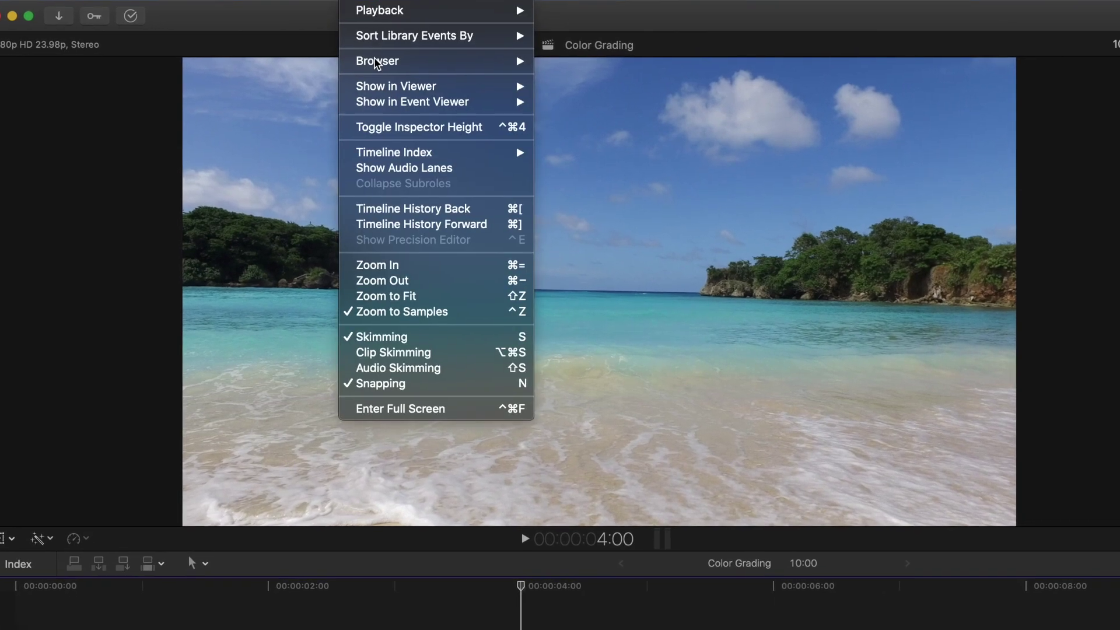
{"action": "mouse_move", "coordinate": [488, 107]}
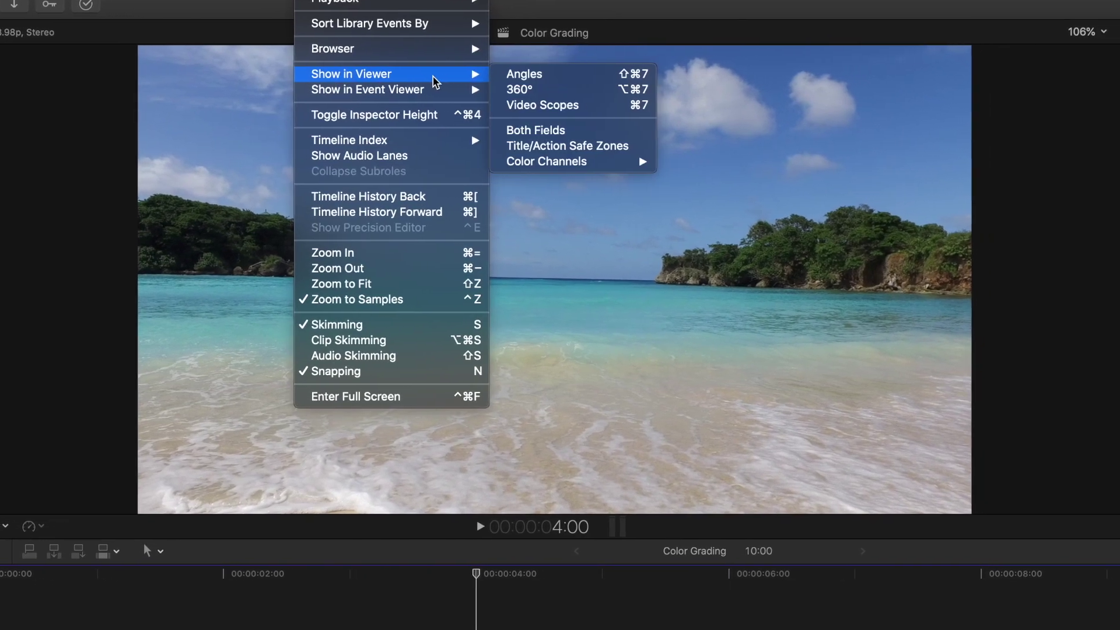
{"action": "left_click", "coordinate": [545, 105]}
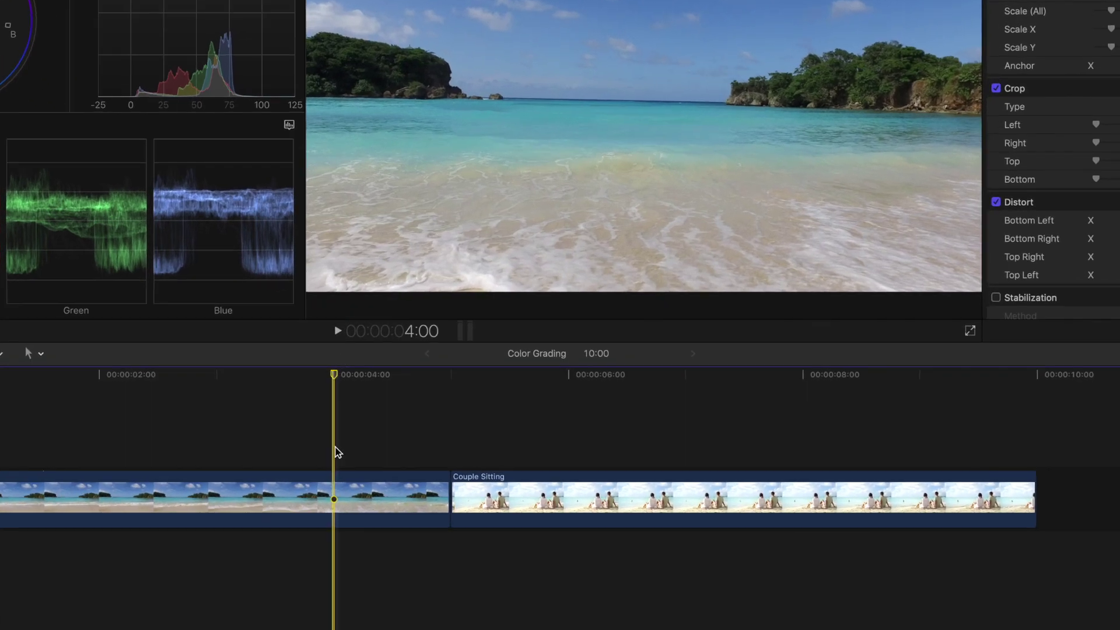
Step: Select the Beach View clip and add a Color Board correction to it
{"action": "left_click", "coordinate": [393, 525]}
{"action": "left_click", "coordinate": [848, 36]}
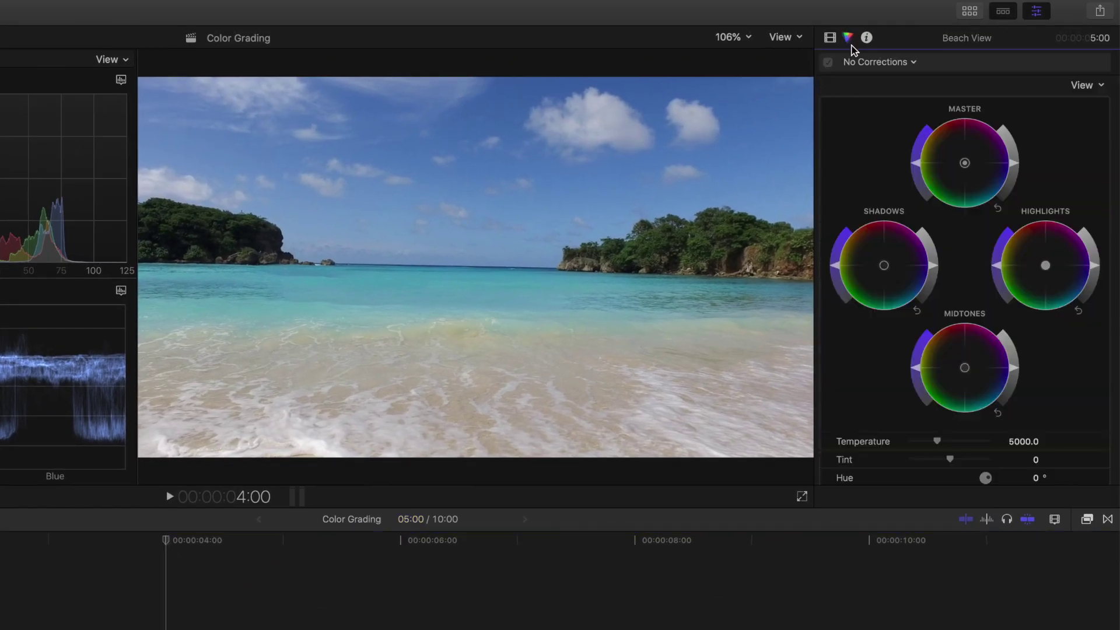
{"action": "left_click", "coordinate": [880, 61]}
{"action": "left_click", "coordinate": [868, 82]}
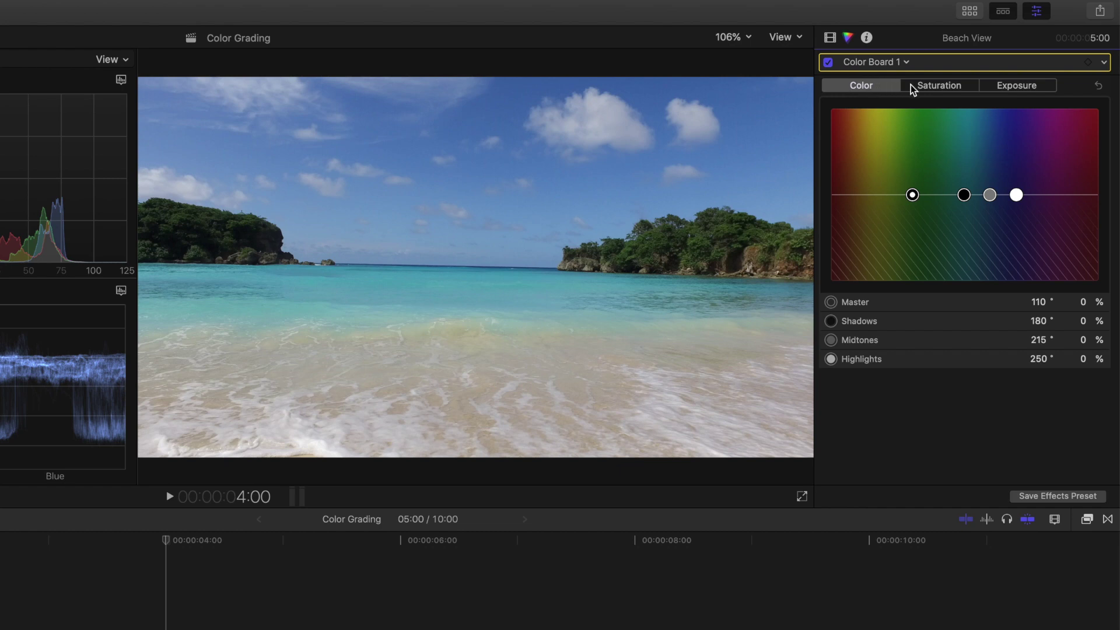
Step: Nudge the Color Board's Exposure Master puck, then add a Color Wheels correction
{"action": "left_click", "coordinate": [943, 86]}
{"action": "left_click", "coordinate": [1009, 87]}
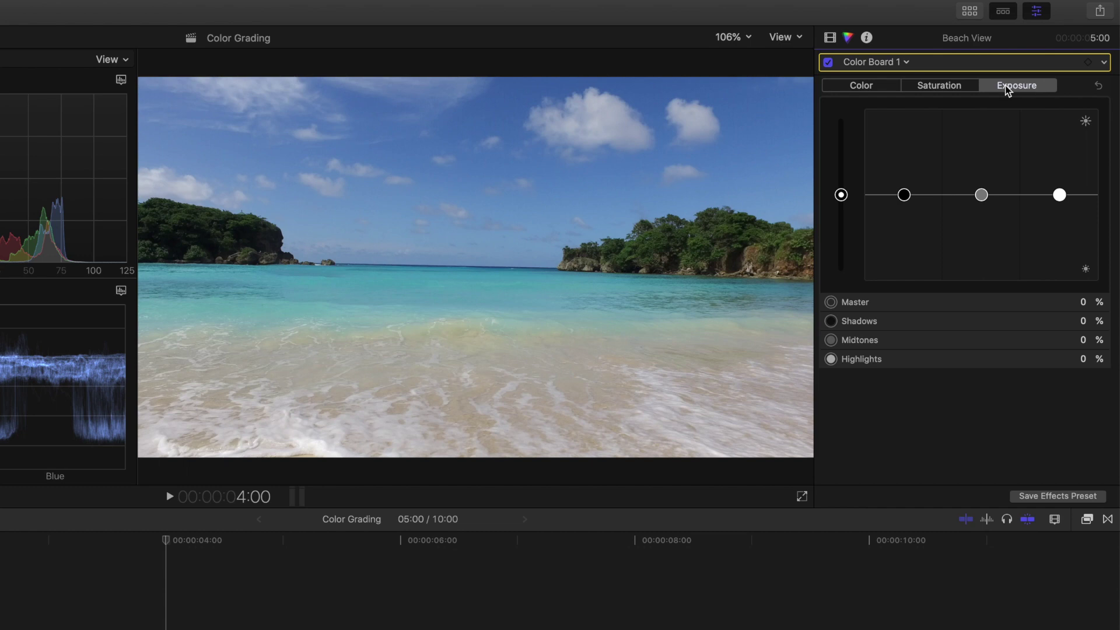
{"action": "mouse_move", "coordinate": [842, 194]}
{"action": "left_mouse_down"}
{"action": "mouse_move", "coordinate": [844, 168]}
{"action": "mouse_move", "coordinate": [844, 205]}
{"action": "mouse_move", "coordinate": [842, 195]}
{"action": "left_mouse_up"}
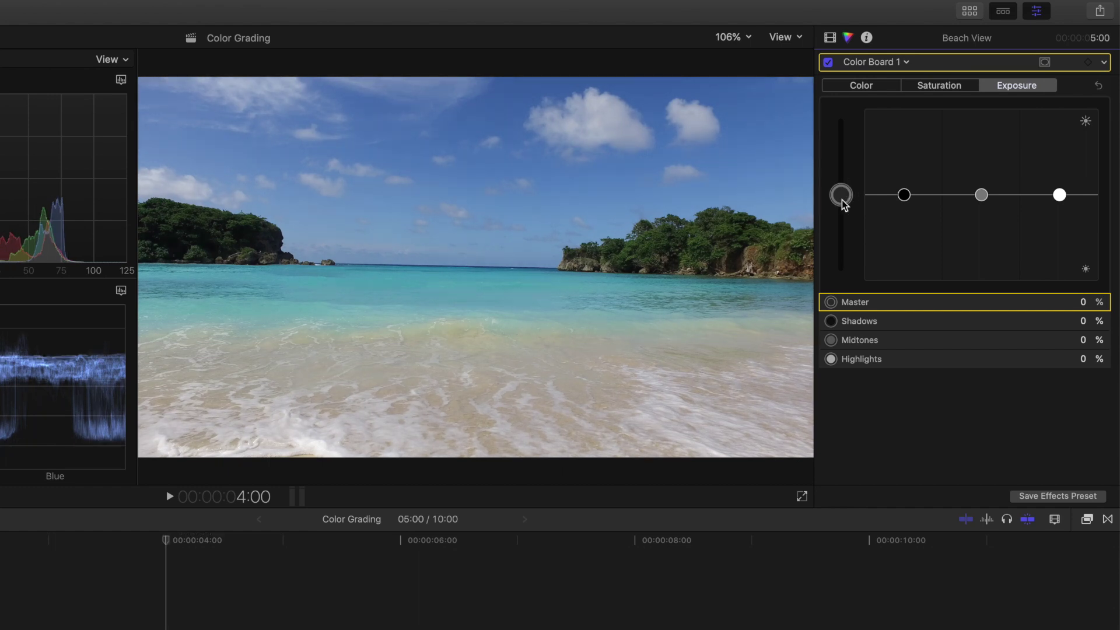
{"action": "left_click", "coordinate": [887, 64]}
{"action": "left_click", "coordinate": [894, 138]}
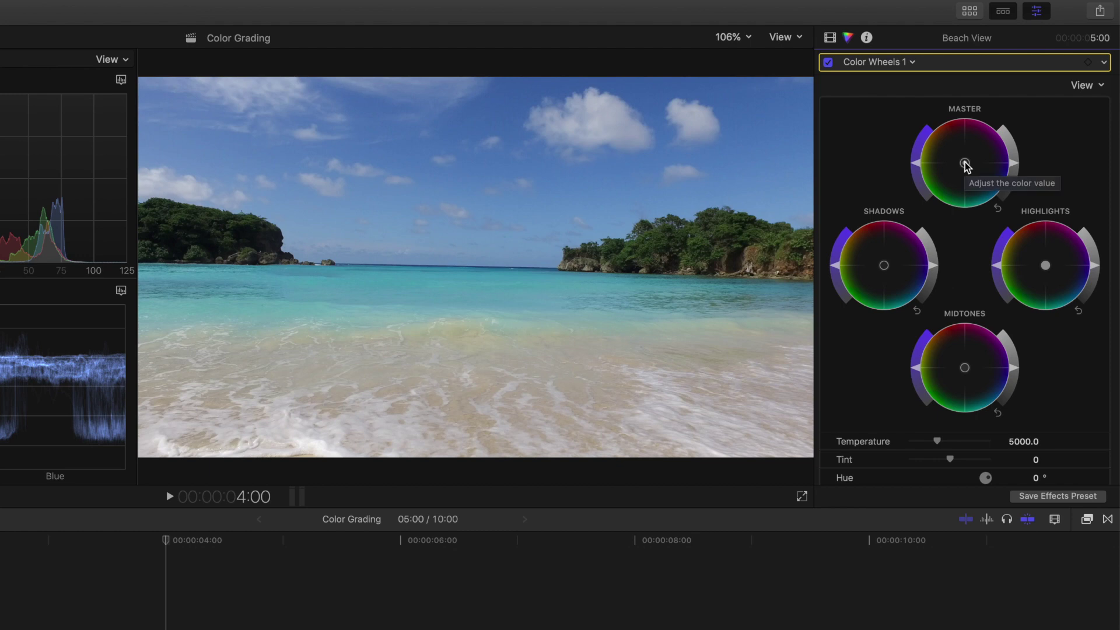
{"action": "scroll", "coordinate": [966, 167], "scroll_direction": "down", "scroll_amount": 3}
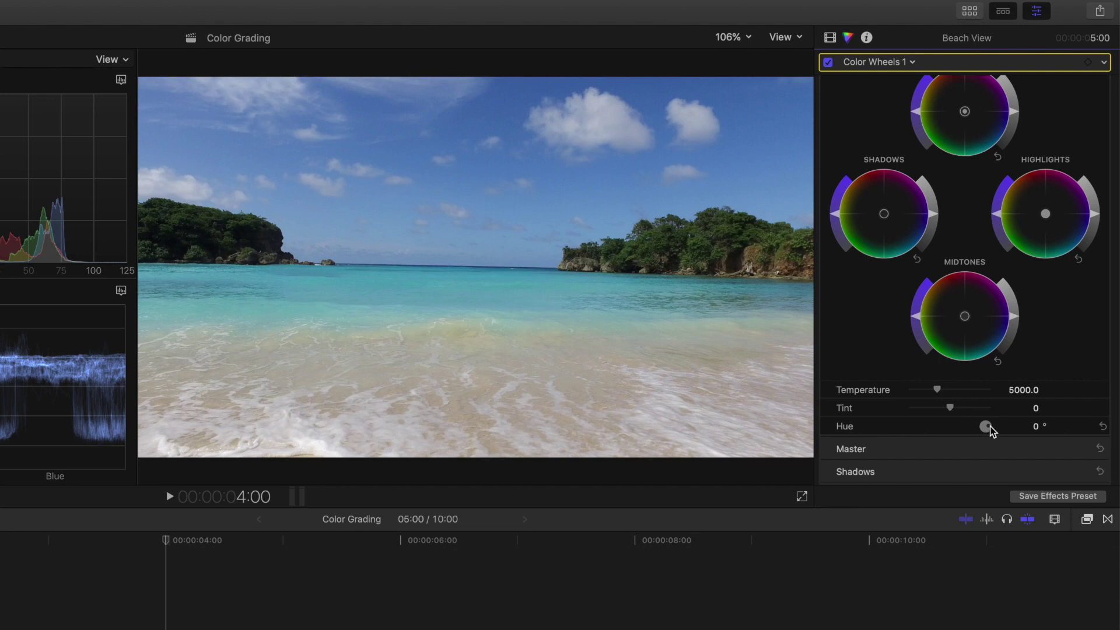
Step: Add a Color Curves correction and bend its Luma curve midpoint to darken the image
{"action": "left_click", "coordinate": [882, 63]}
{"action": "left_click", "coordinate": [894, 168]}
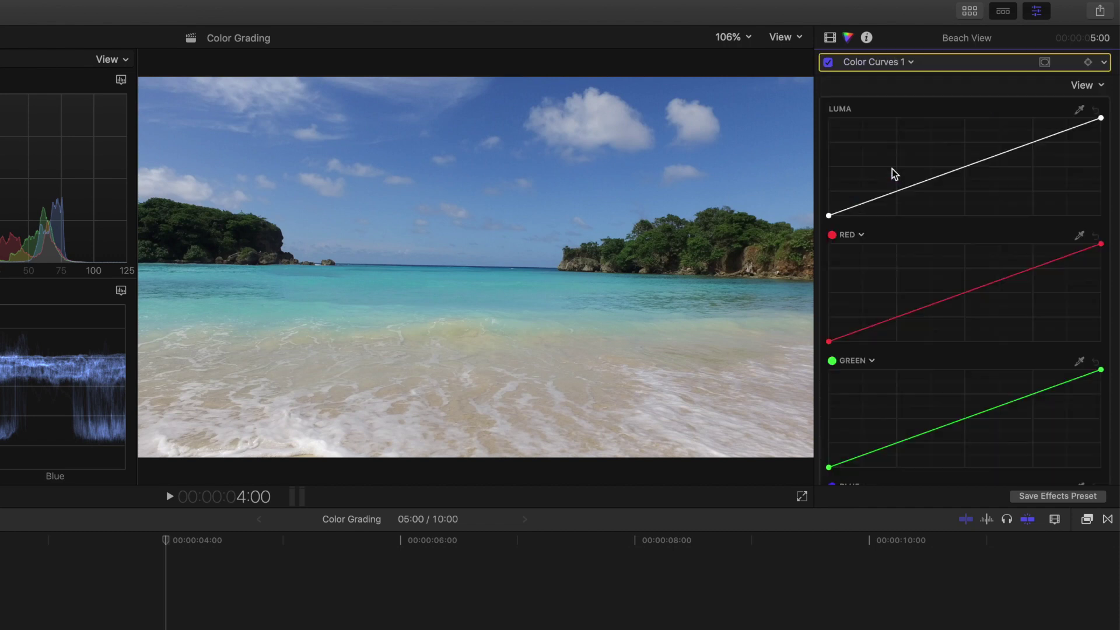
{"action": "left_click", "coordinate": [897, 192]}
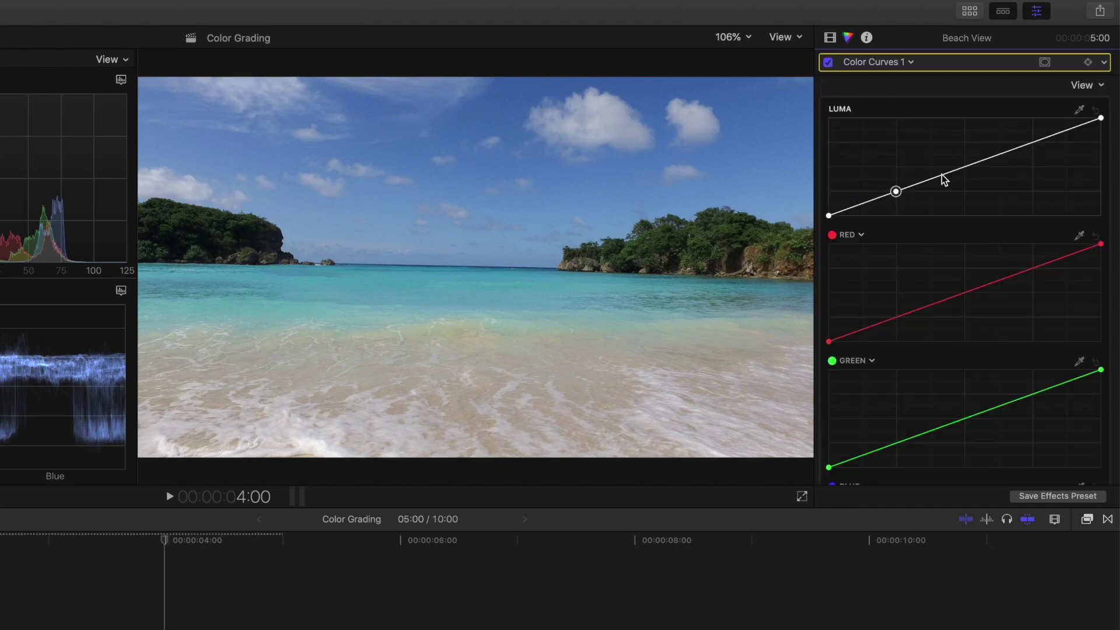
{"action": "left_click", "coordinate": [1034, 142]}
{"action": "mouse_move", "coordinate": [964, 168]}
{"action": "left_mouse_down"}
{"action": "mouse_move", "coordinate": [966, 180]}
{"action": "mouse_move", "coordinate": [969, 162]}
{"action": "left_mouse_up"}
Step: Sample the trees' colour for a hue curve, shift it from orange to red, and set mix about 0.53
{"action": "left_click", "coordinate": [1080, 236]}
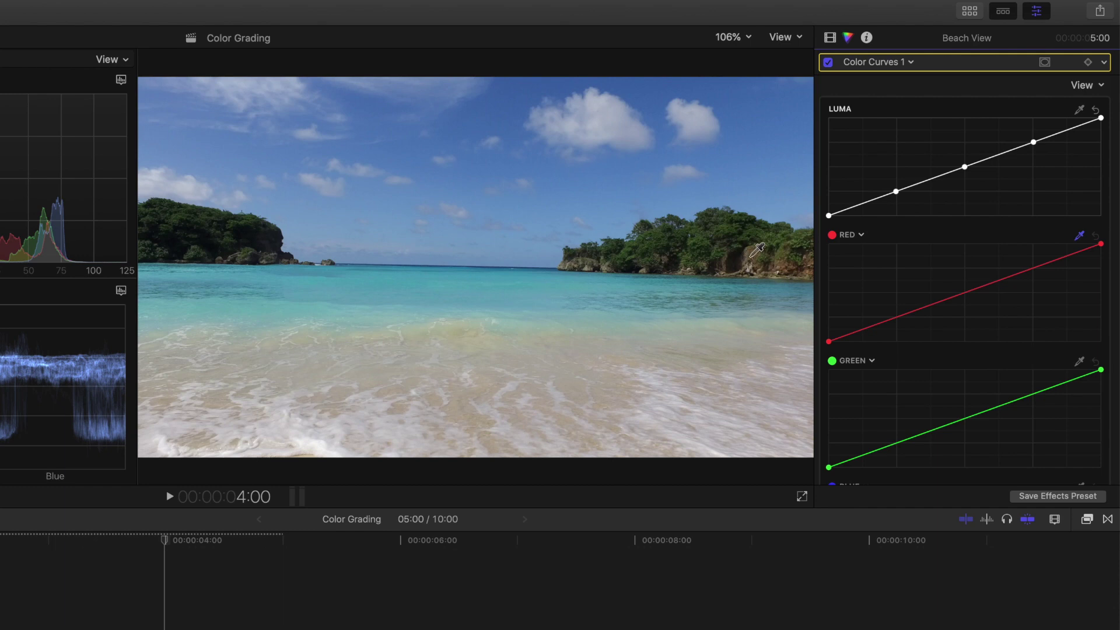
{"action": "left_click", "coordinate": [765, 252]}
{"action": "left_click", "coordinate": [833, 235]}
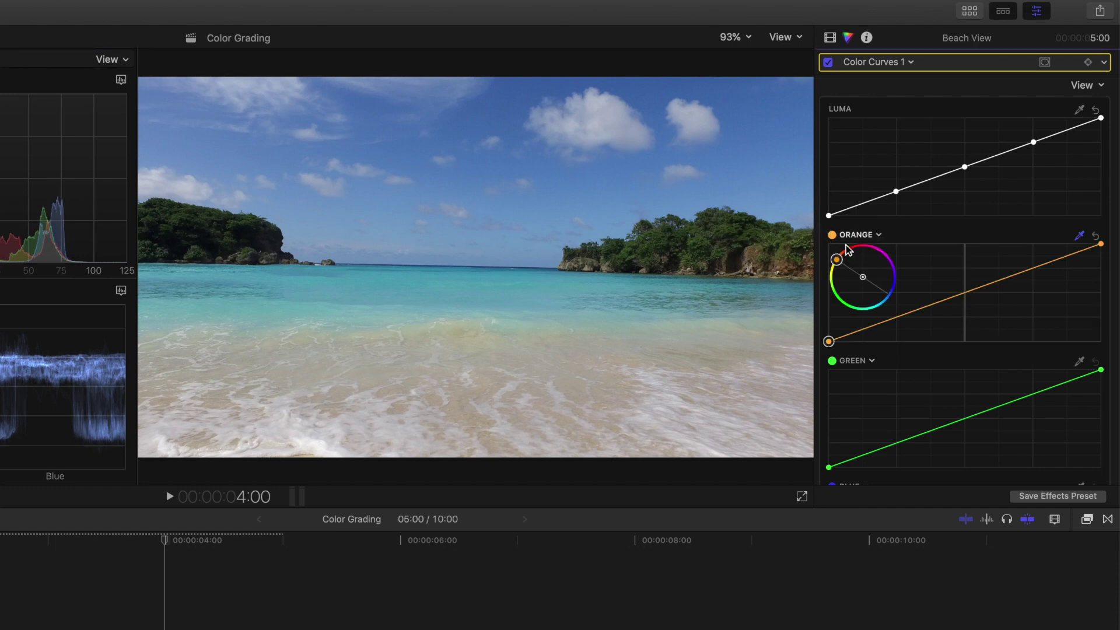
{"action": "mouse_move", "coordinate": [846, 258]}
{"action": "left_mouse_down"}
{"action": "mouse_move", "coordinate": [853, 245]}
{"action": "mouse_move", "coordinate": [856, 254]}
{"action": "left_mouse_up"}
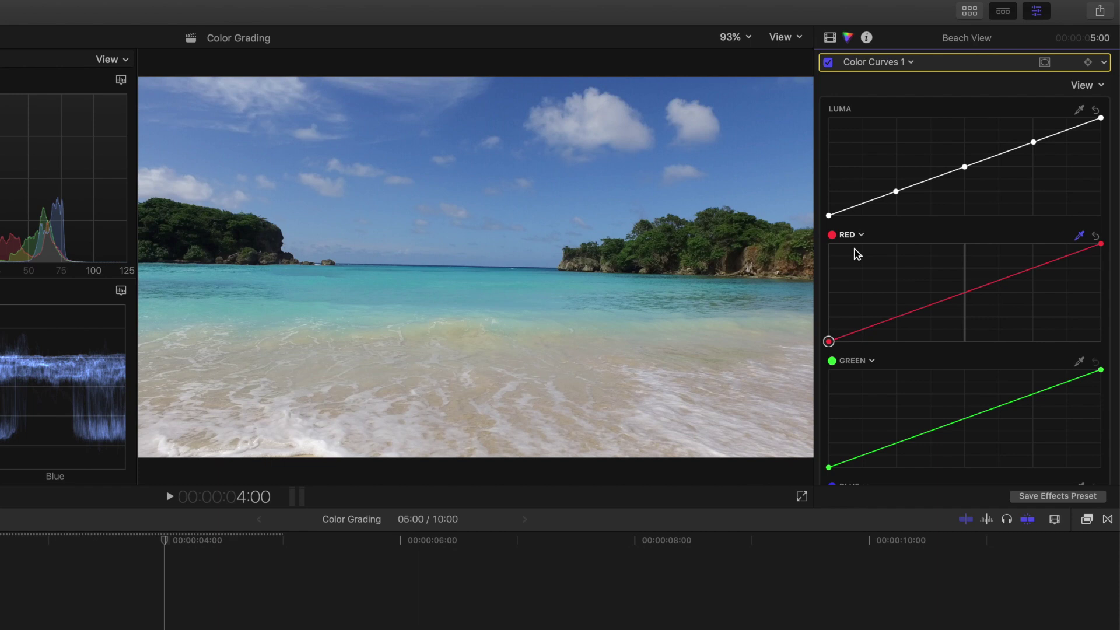
{"action": "scroll", "coordinate": [856, 251], "scroll_direction": "down", "scroll_amount": 5}
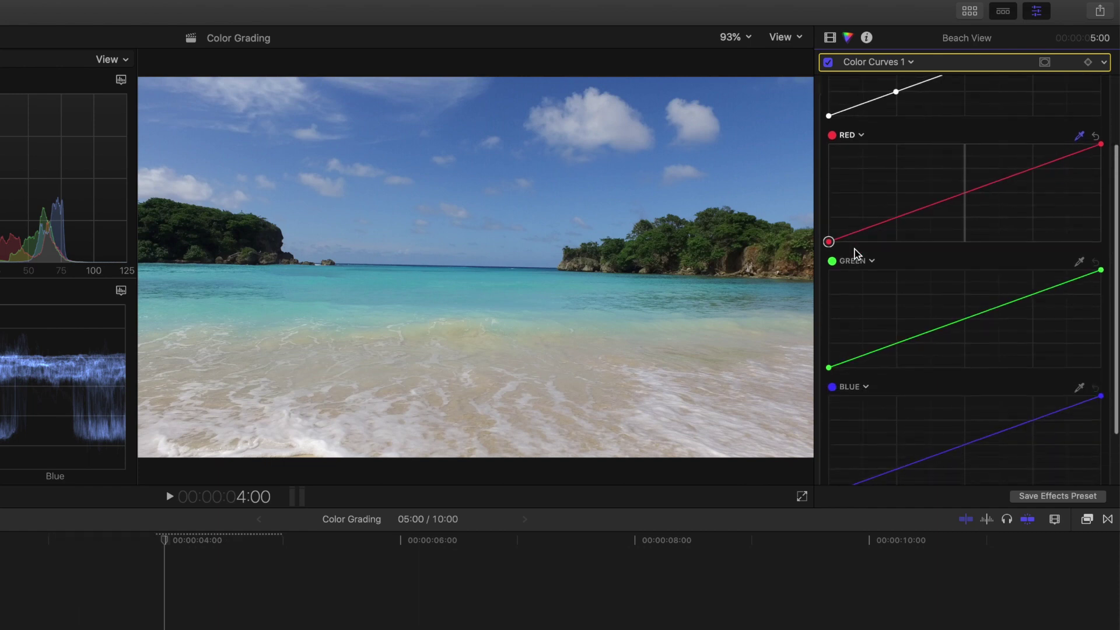
{"action": "mouse_move", "coordinate": [988, 467]}
{"action": "left_mouse_down"}
{"action": "mouse_move", "coordinate": [951, 468]}
{"action": "mouse_move", "coordinate": [990, 472]}
{"action": "left_mouse_up"}
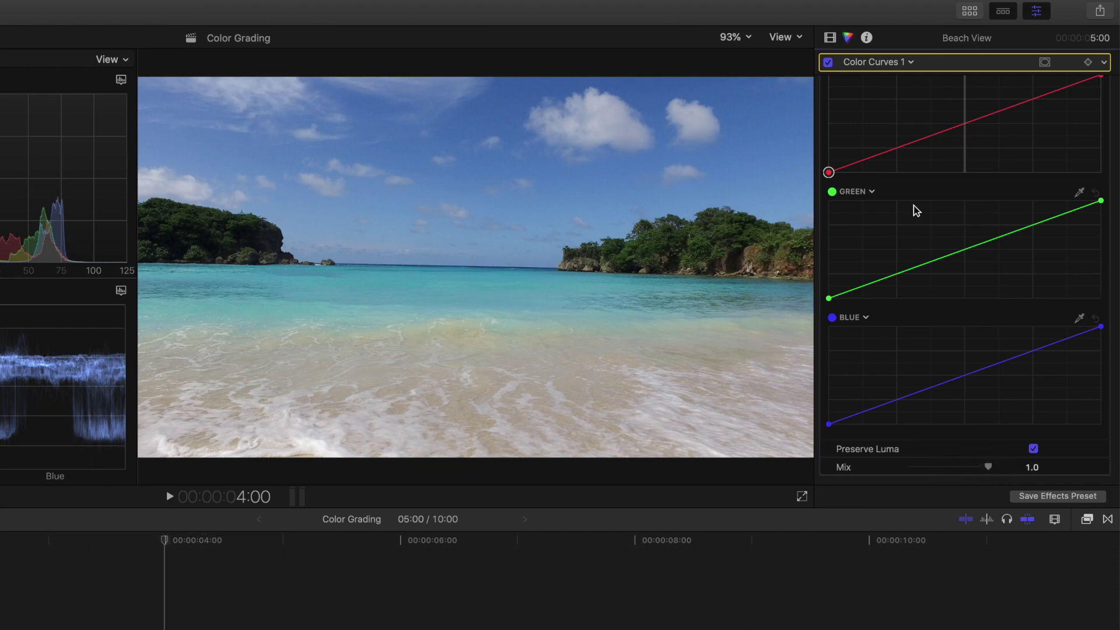
{"action": "left_click", "coordinate": [888, 64]}
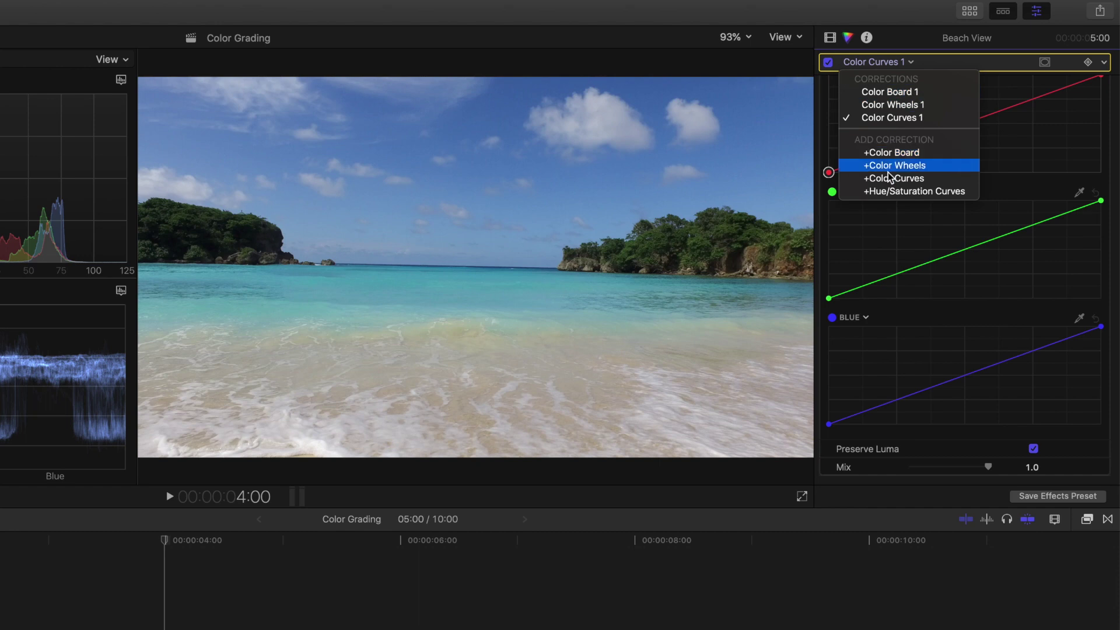
Step: Add a Hue/Saturation Curves correction to Beach View and scroll through all its curves
{"action": "left_click", "coordinate": [888, 192]}
{"action": "scroll", "coordinate": [890, 191], "scroll_direction": "down", "scroll_amount": 10}
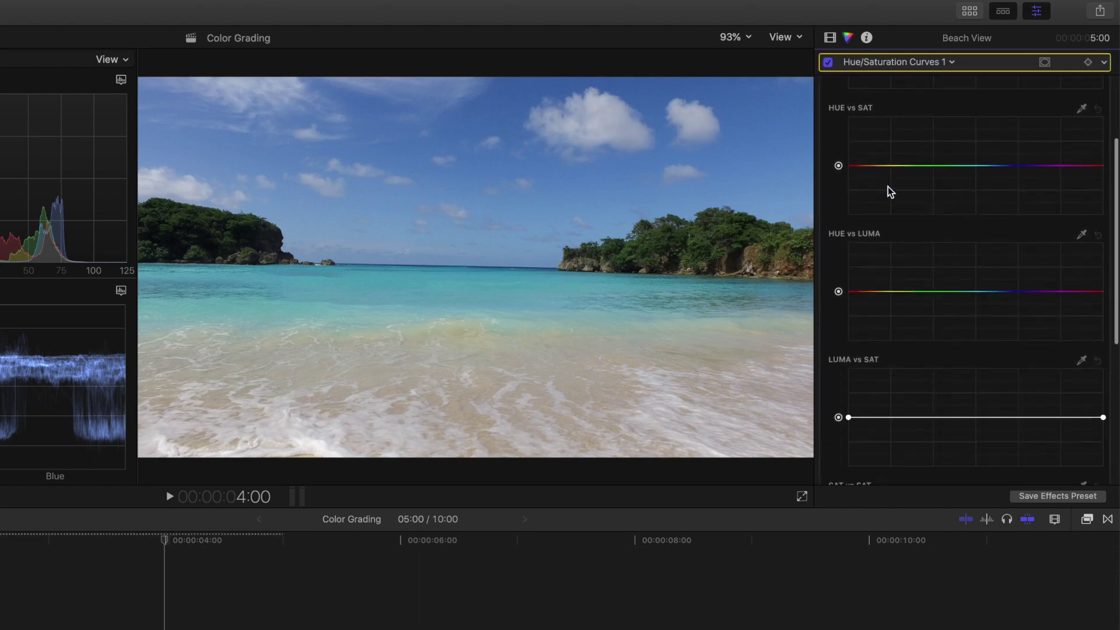
{"action": "scroll", "coordinate": [889, 192], "scroll_direction": "down", "scroll_amount": 3}
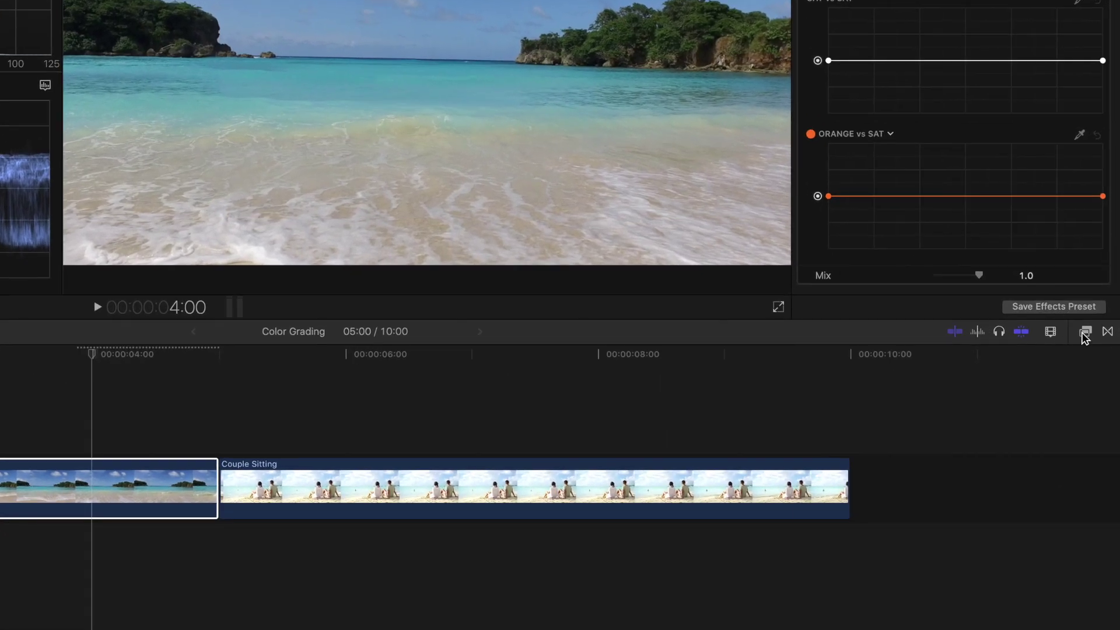
Step: Drag an effect from the Effects browser's Color category onto Beach View, then close the browser with Cmd+5
{"action": "left_click", "coordinate": [1094, 415]}
{"action": "left_click", "coordinate": [848, 551]}
{"action": "scroll", "coordinate": [958, 535], "scroll_direction": "down", "scroll_amount": 3}
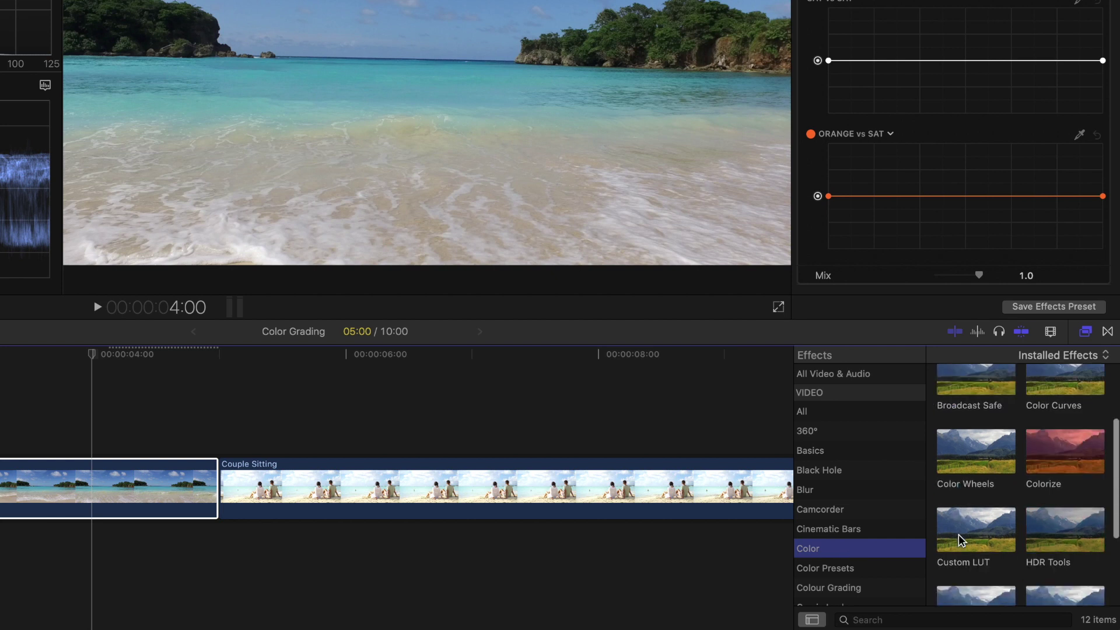
{"action": "left_click_drag", "start_coordinate": [958, 535], "coordinate": [251, 463]}
{"action": "left_click_drag", "start_coordinate": [417, 461], "coordinate": [312, 489]}
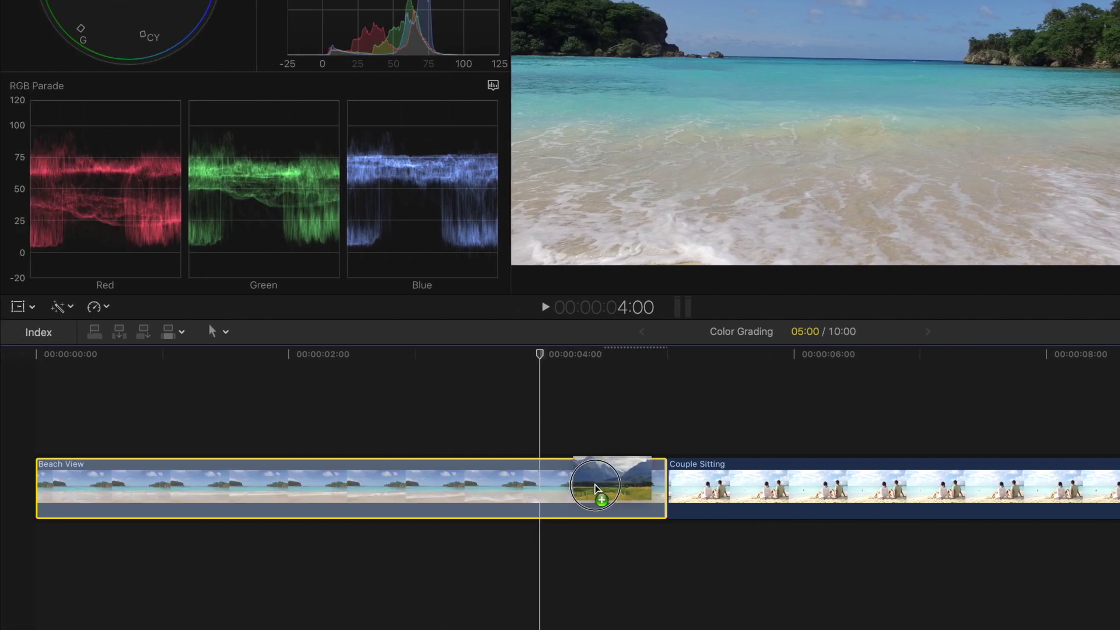
{"action": "left_click_drag", "start_coordinate": [595, 489], "coordinate": [595, 489]}
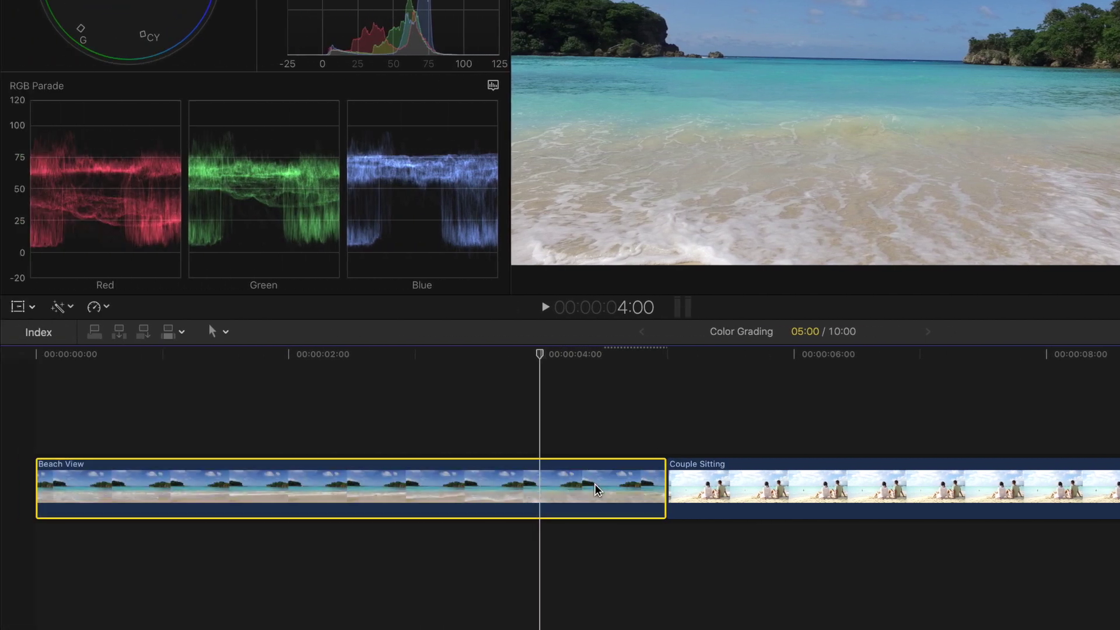
{"action": "key", "text": "super+5"}
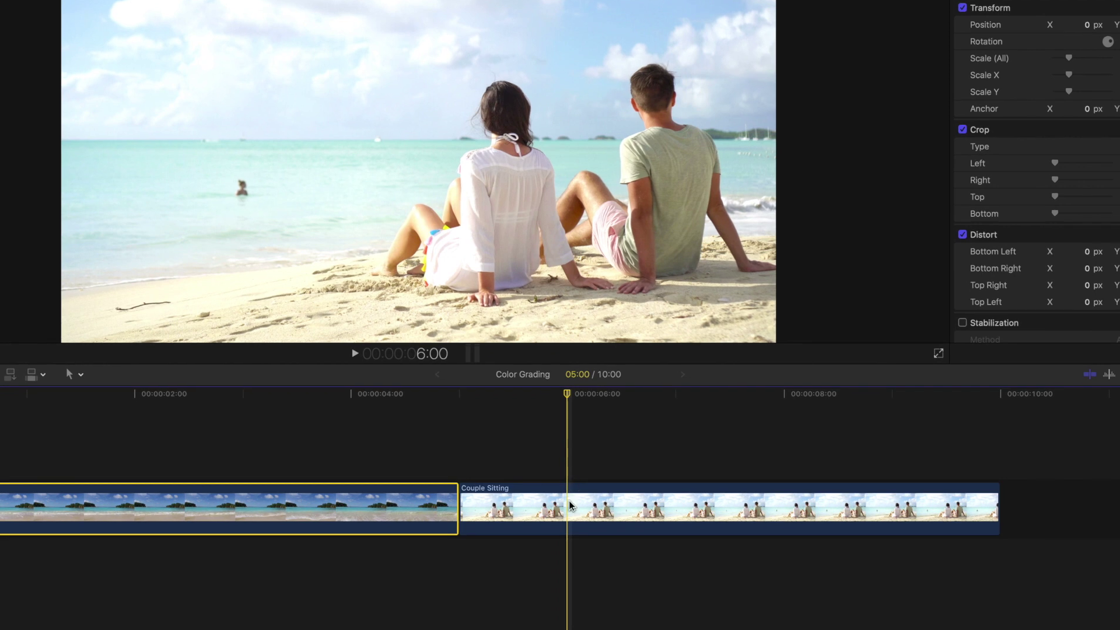
Step: Select Couple Sitting and add a Color Curves correction with a colour mask
{"action": "left_click", "coordinate": [567, 527]}
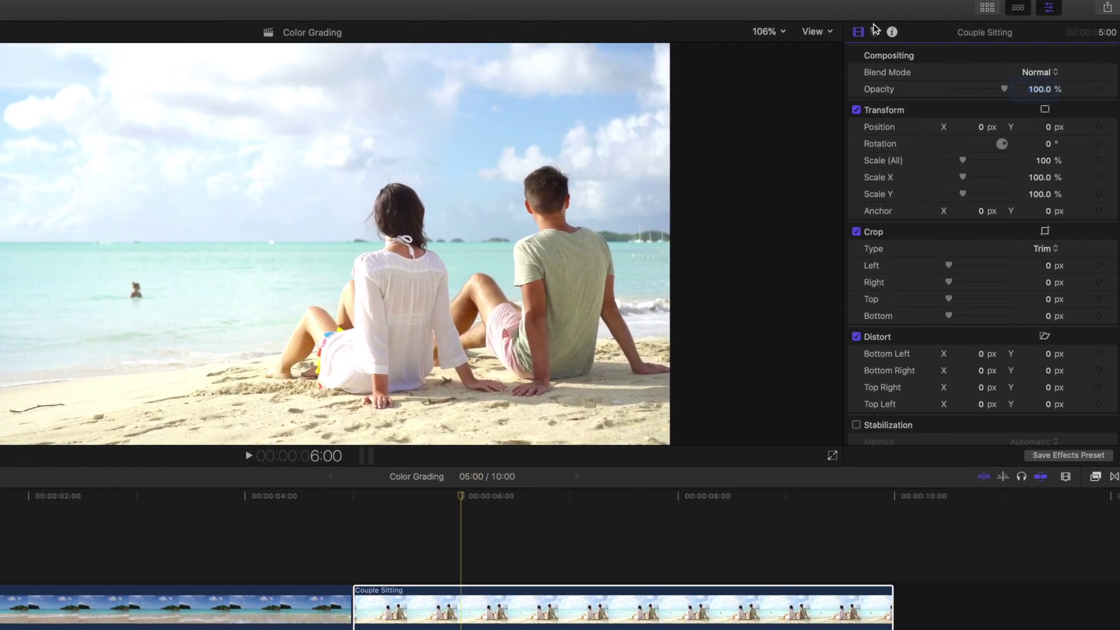
{"action": "left_click", "coordinate": [871, 35]}
{"action": "left_click", "coordinate": [886, 57]}
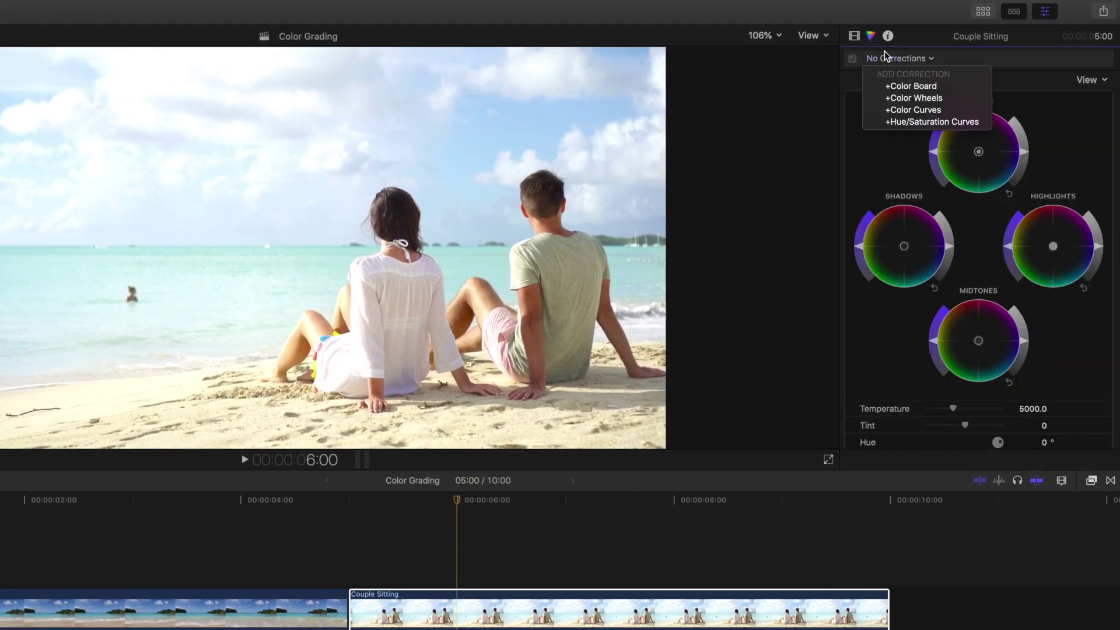
{"action": "left_click", "coordinate": [905, 110]}
{"action": "left_click", "coordinate": [1052, 59]}
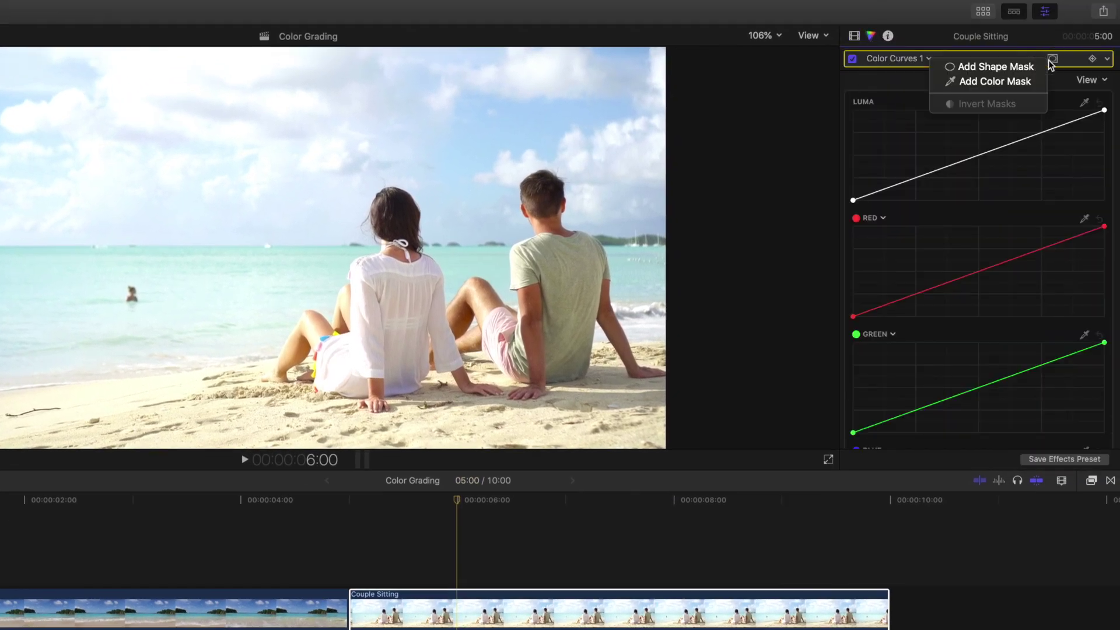
{"action": "left_click", "coordinate": [1018, 82]}
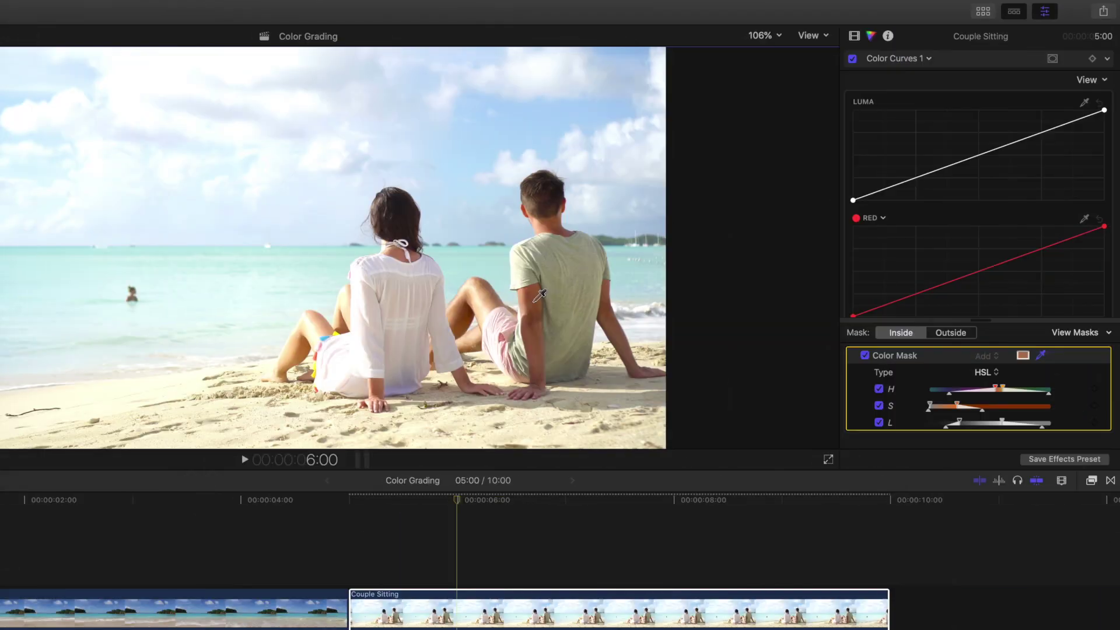
Step: Add two points to the red curve and pull its low end downward
{"action": "left_click", "coordinate": [915, 276]}
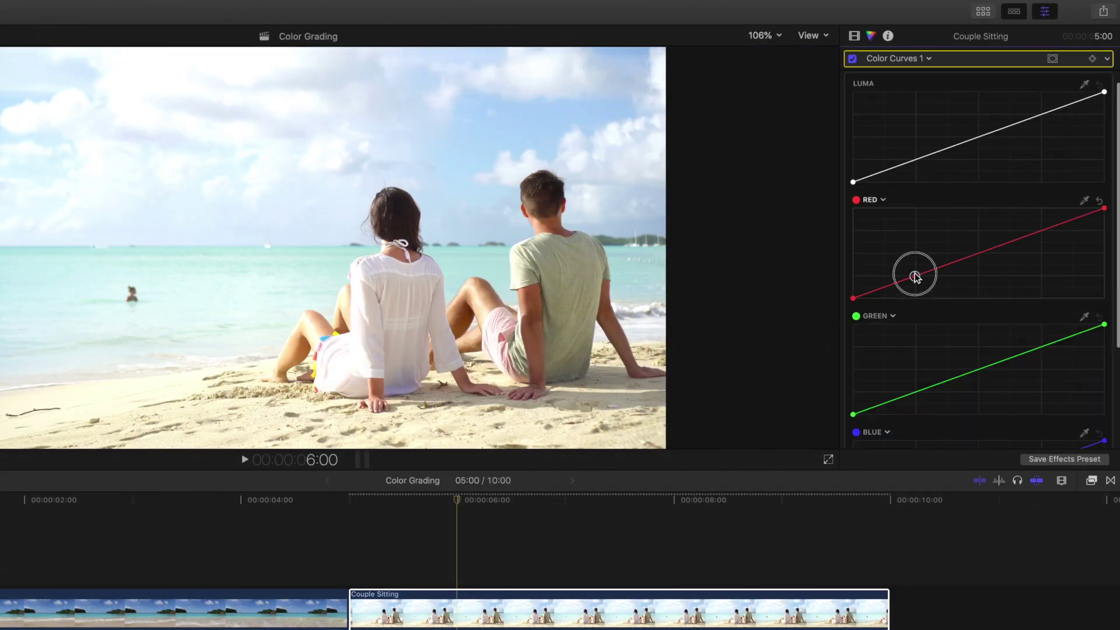
{"action": "left_click", "coordinate": [1041, 231]}
{"action": "left_click_drag", "start_coordinate": [915, 276], "coordinate": [933, 293]}
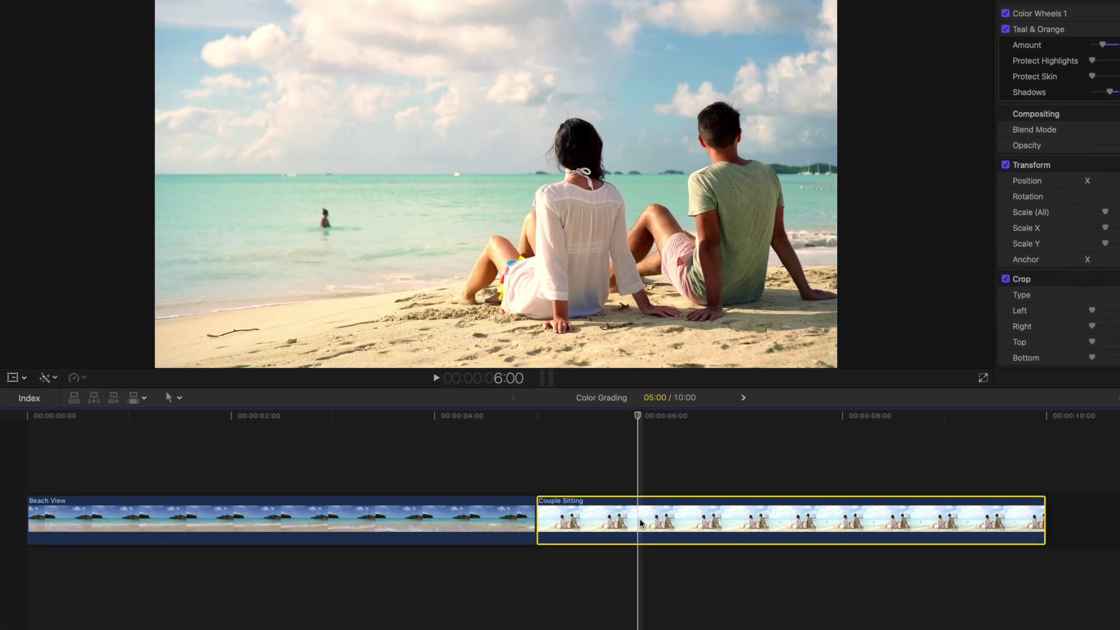
Step: Copy Couple Sitting, then Paste Attributes onto Beach View with Color Wheels 1 unchecked, leaving Teal & Orange
{"action": "key", "text": "super+c"}
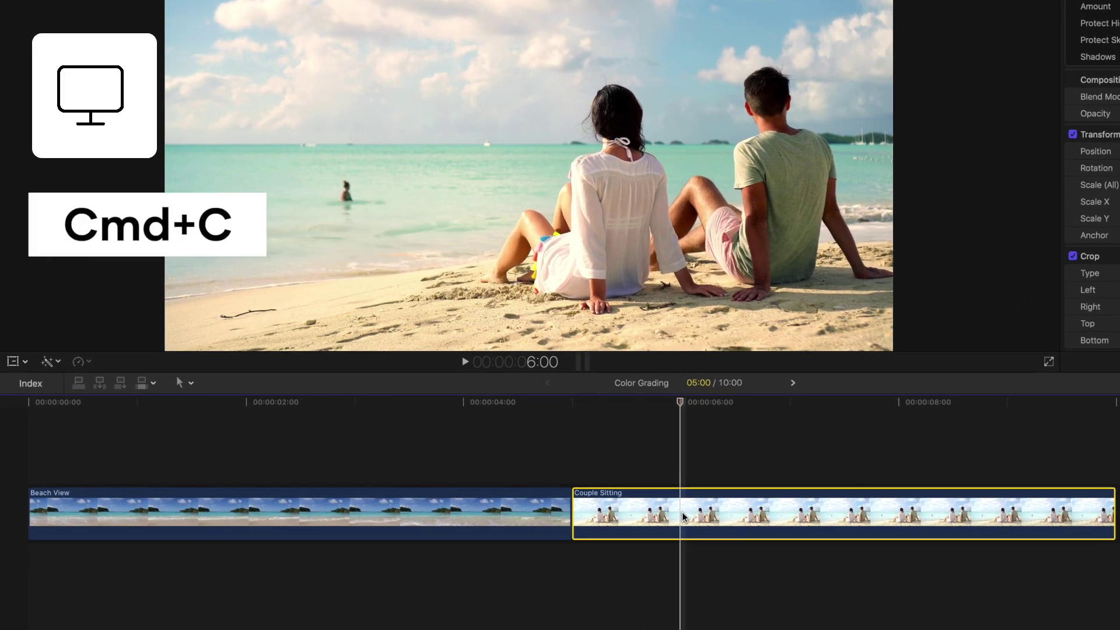
{"action": "left_click_drag", "start_coordinate": [488, 405], "coordinate": [473, 405]}
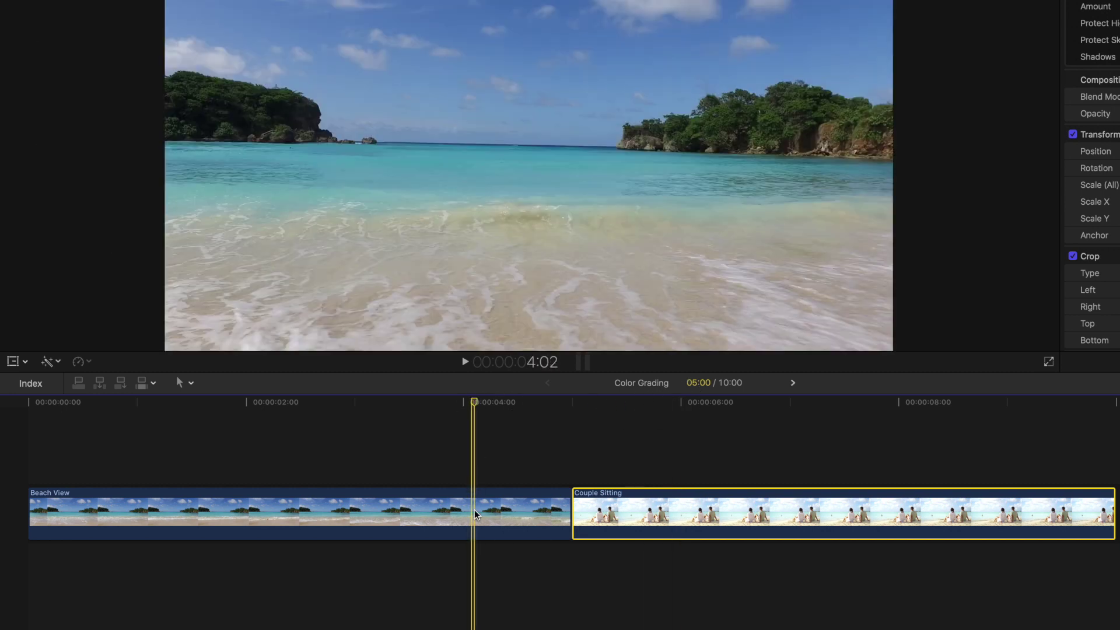
{"action": "left_click", "coordinate": [474, 519]}
{"action": "key", "text": "super+shift+v"}
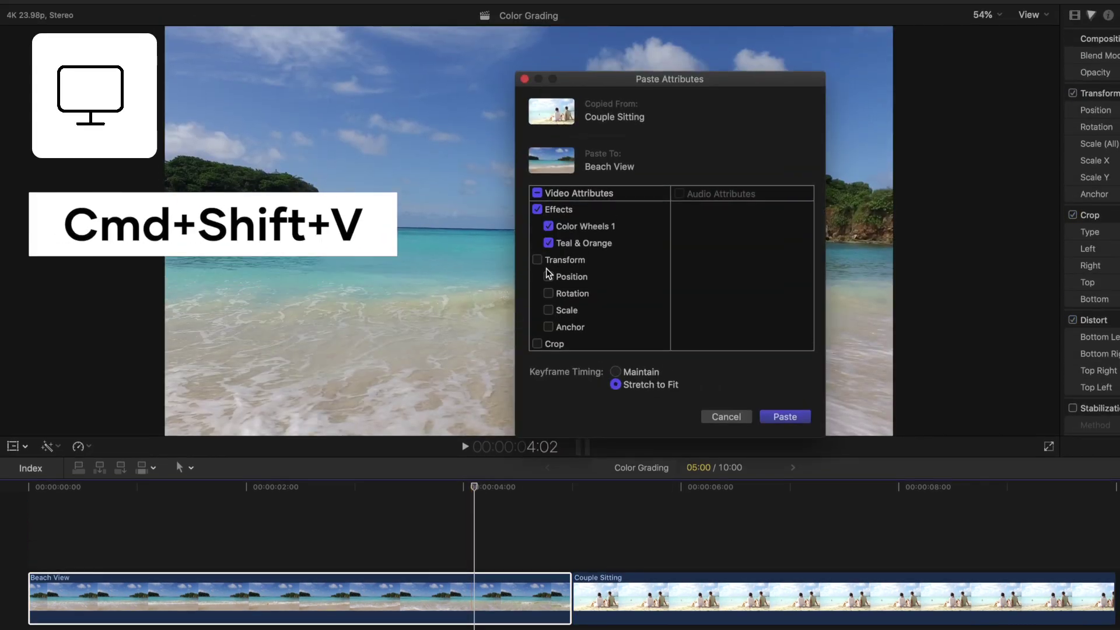
{"action": "left_click", "coordinate": [548, 142]}
{"action": "left_click", "coordinate": [785, 437]}
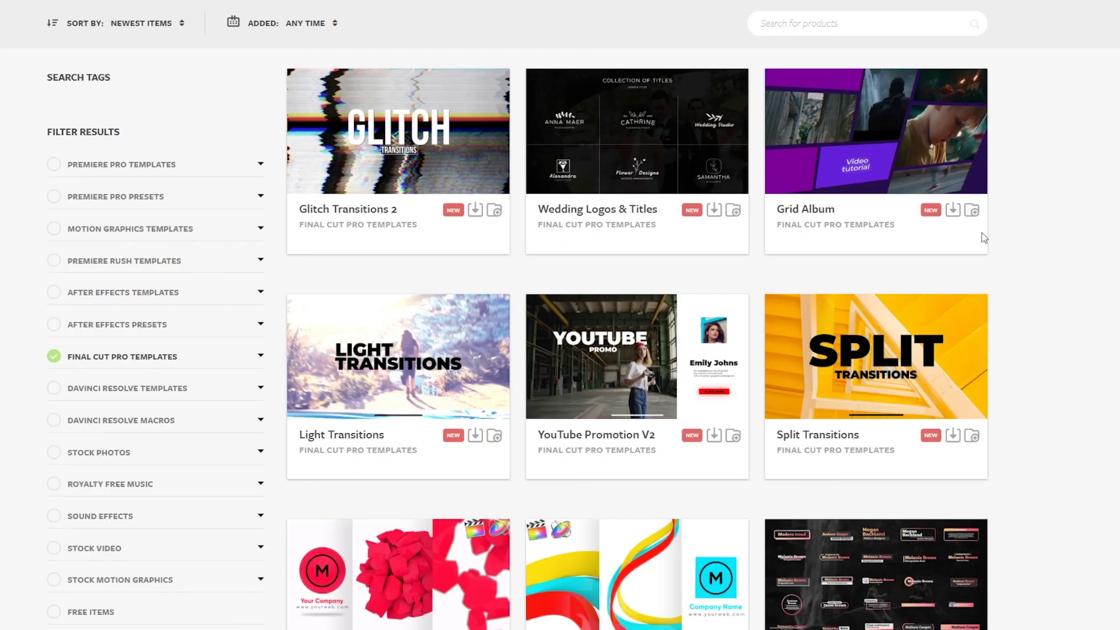
Step: Open the YouTube Promotion V2 template page from the Motion Array grid
{"action": "left_click", "coordinate": [585, 439]}
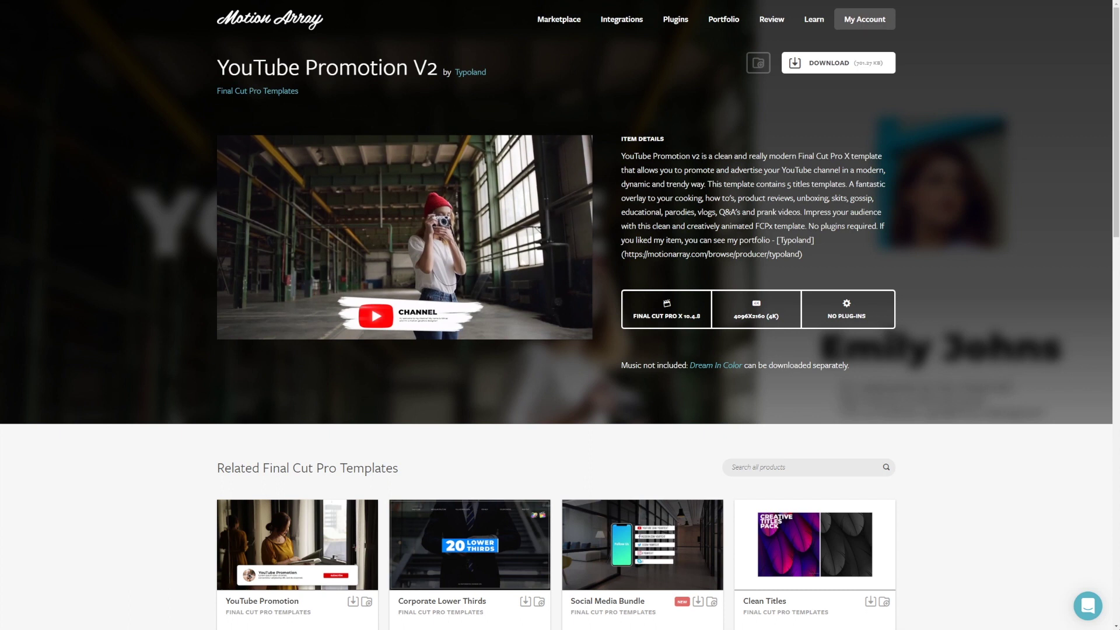